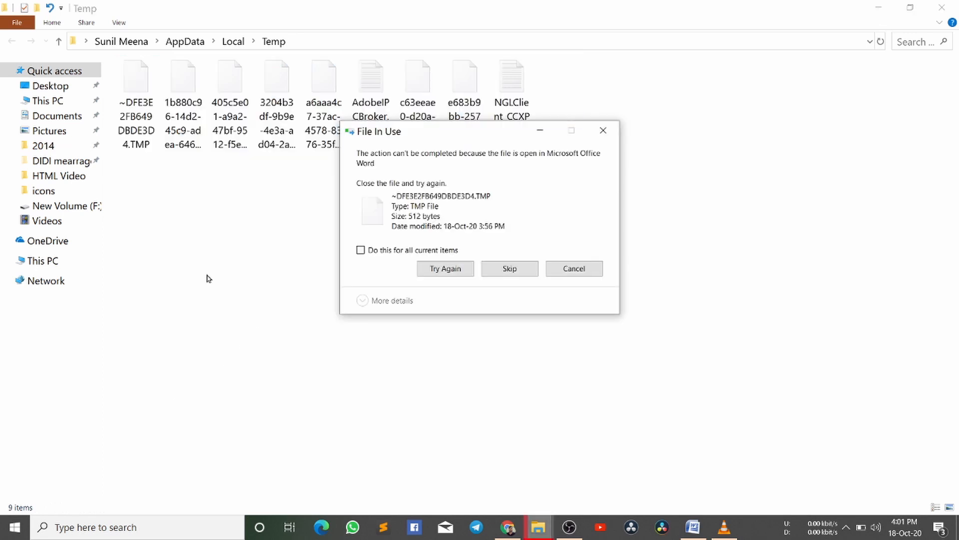
Skip all in-use files in the Temp folder deletion and close the folder window
click(362, 252)
click(497, 273)
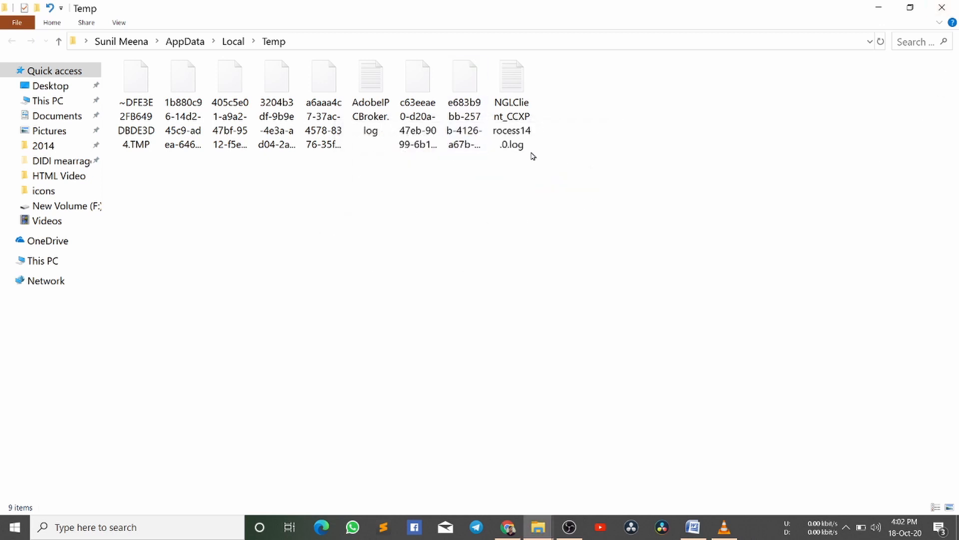
click(943, 8)
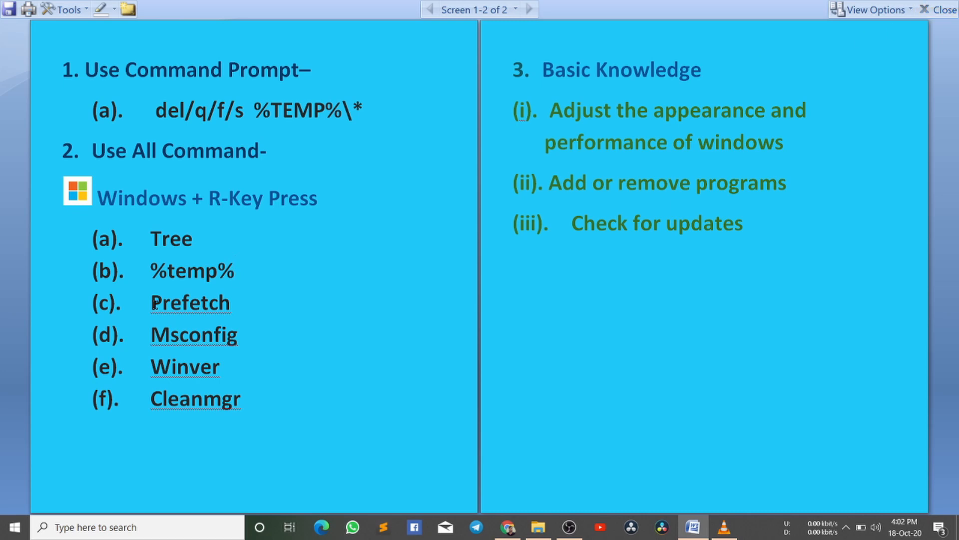
Open the Windows Prefetch folder by running the command prefetch
drag(150, 303, 230, 304)
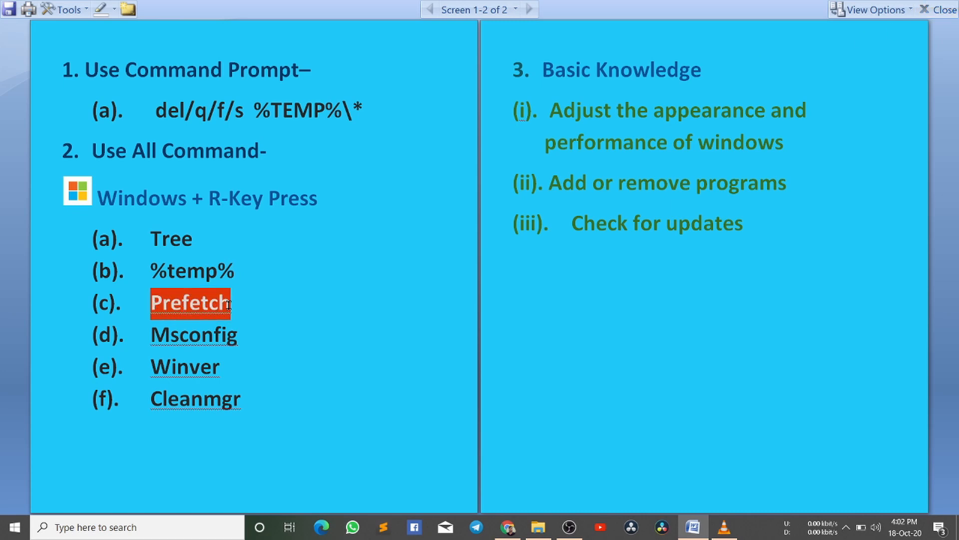
click(253, 331)
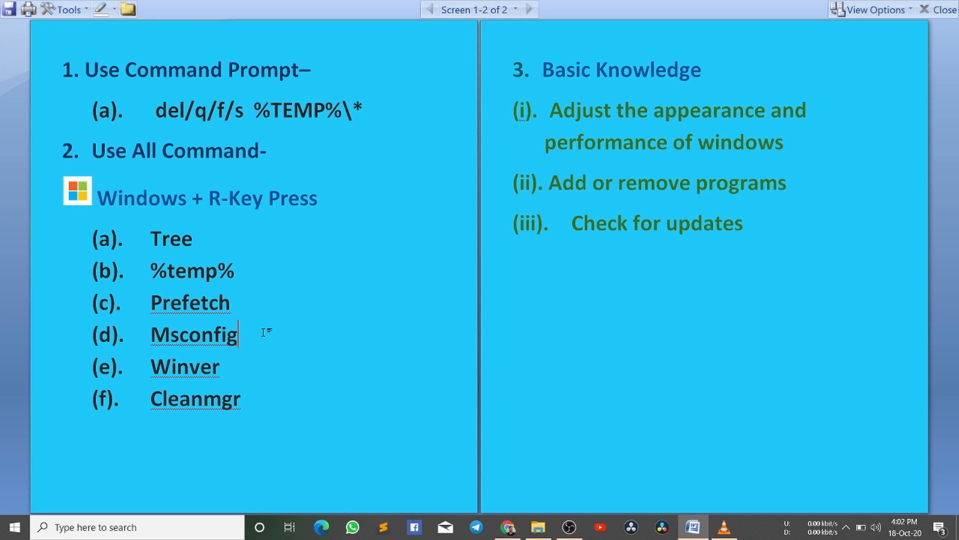
key(super+r)
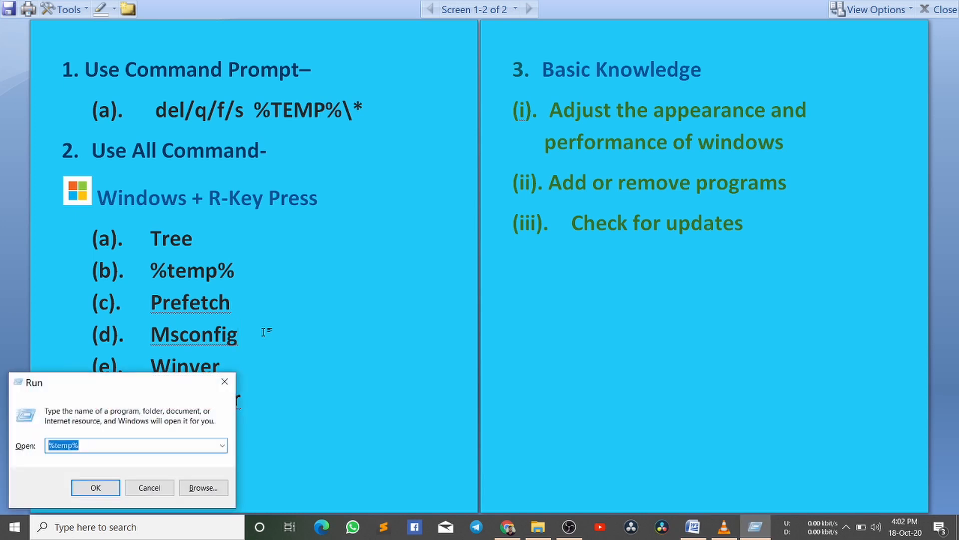
click(139, 448)
key(BackSpace)
key(BackSpace)
key(BackSpace)
key(BackSpace)
key(BackSpace)
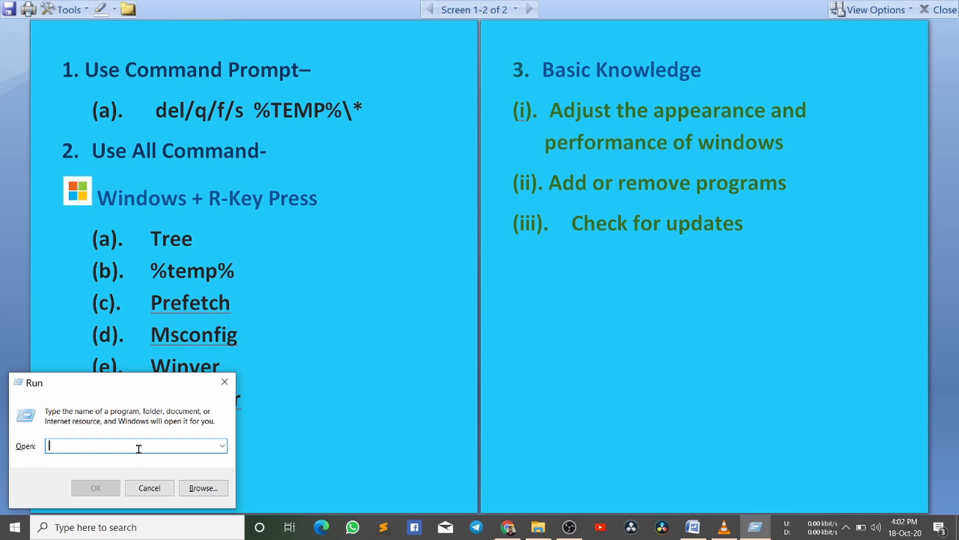
text(prefet)
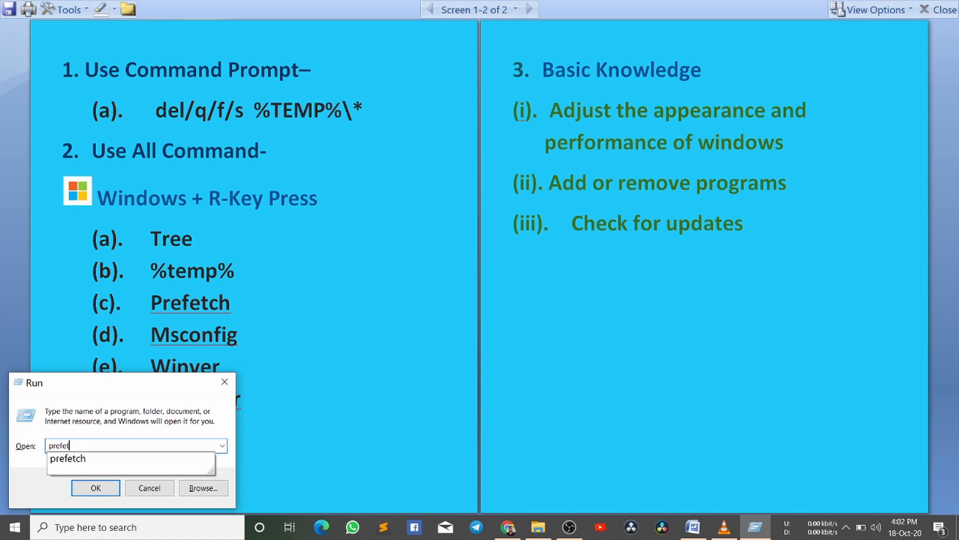
text(ch)
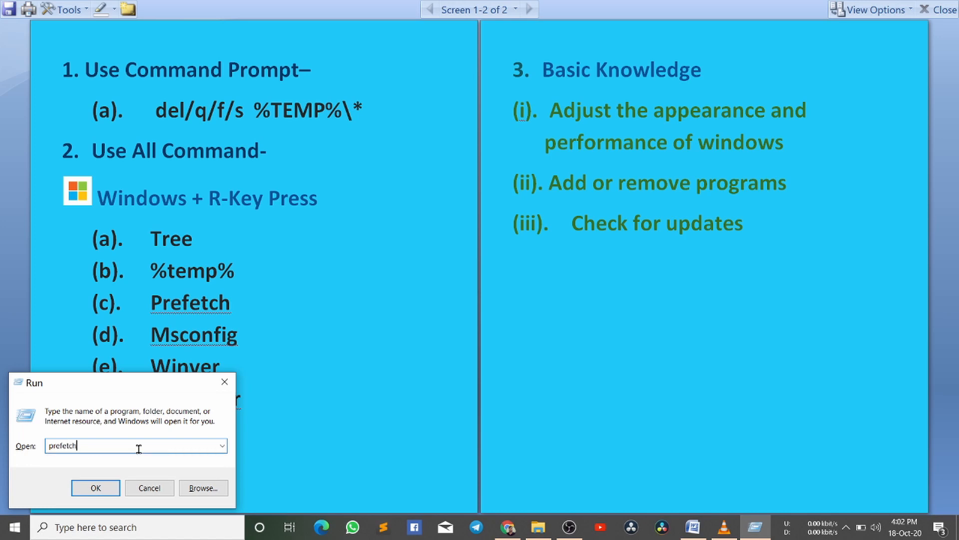
key(Return)
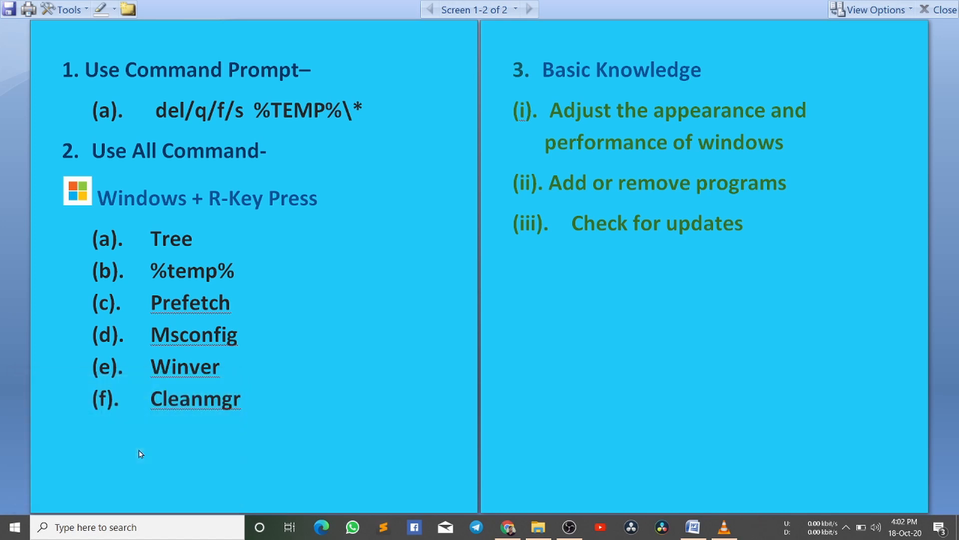
Delete all files in the Prefetch folder, skipping the ones in use, and close the folder window
scroll(336, 250, down, 7)
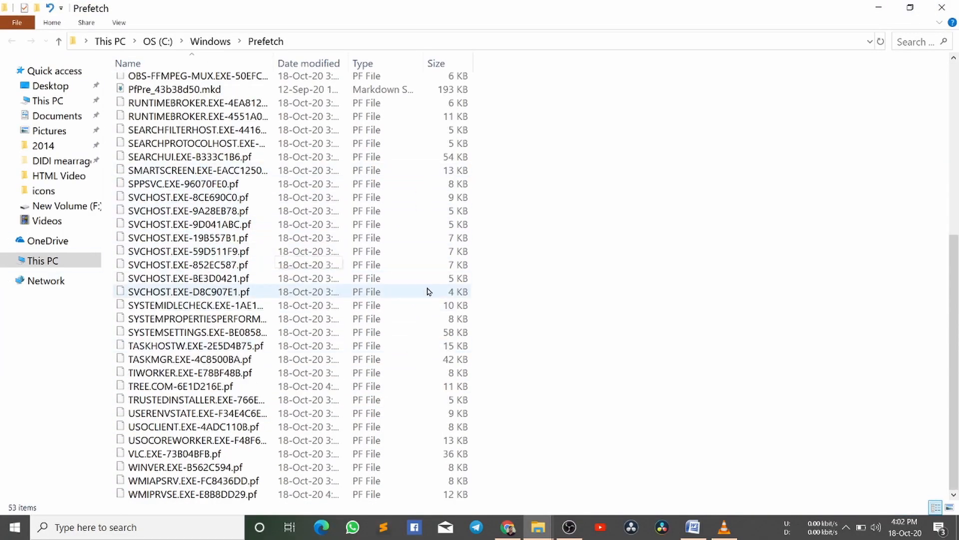
key(ctrl+a)
right_click(352, 245)
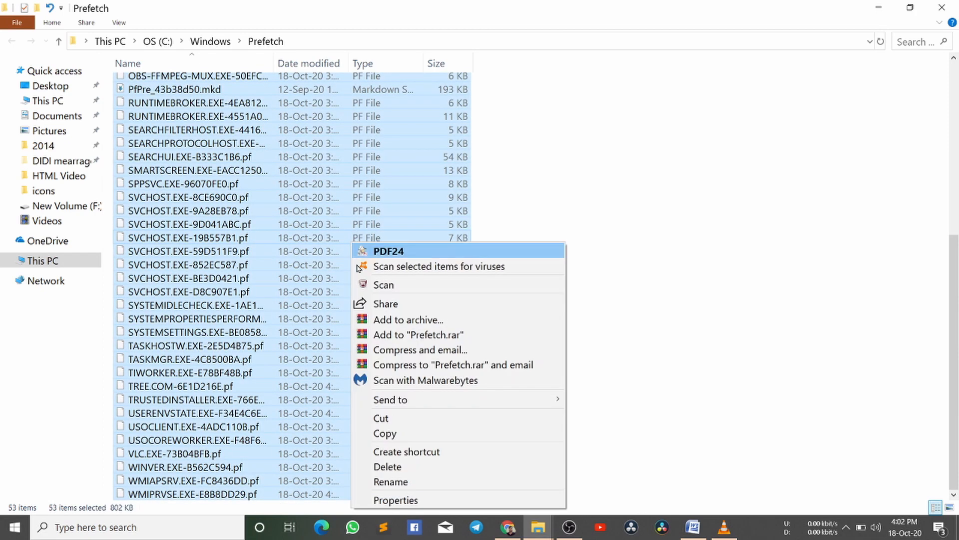
click(309, 332)
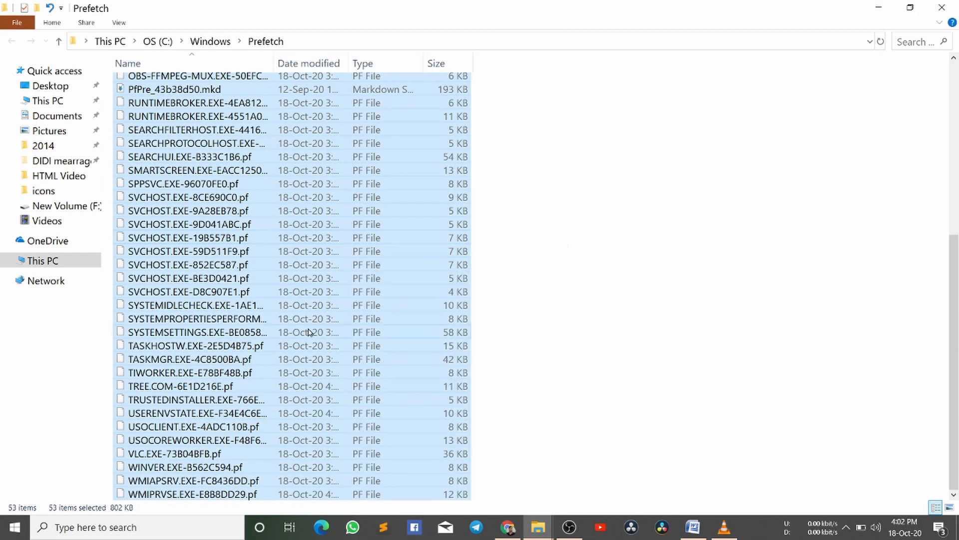
click(310, 332)
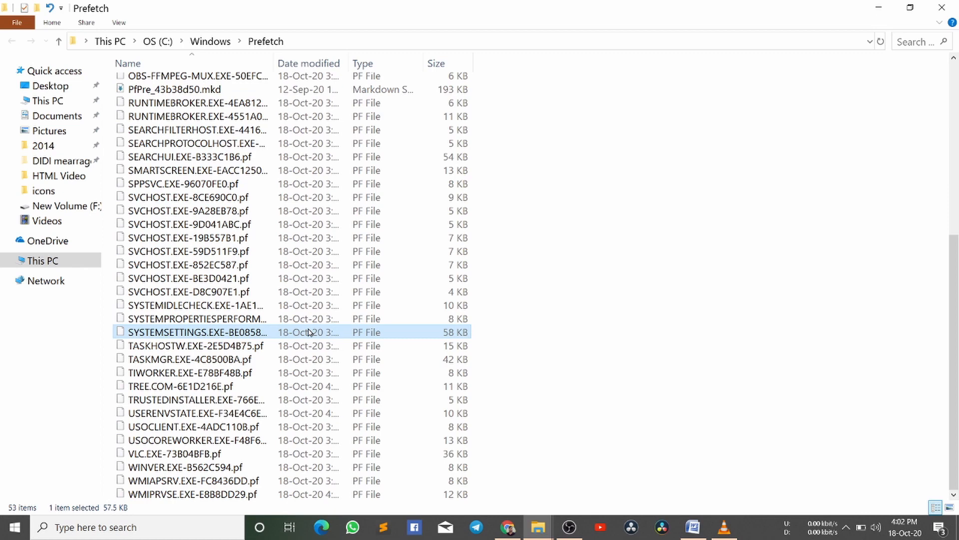
key(ctrl+a)
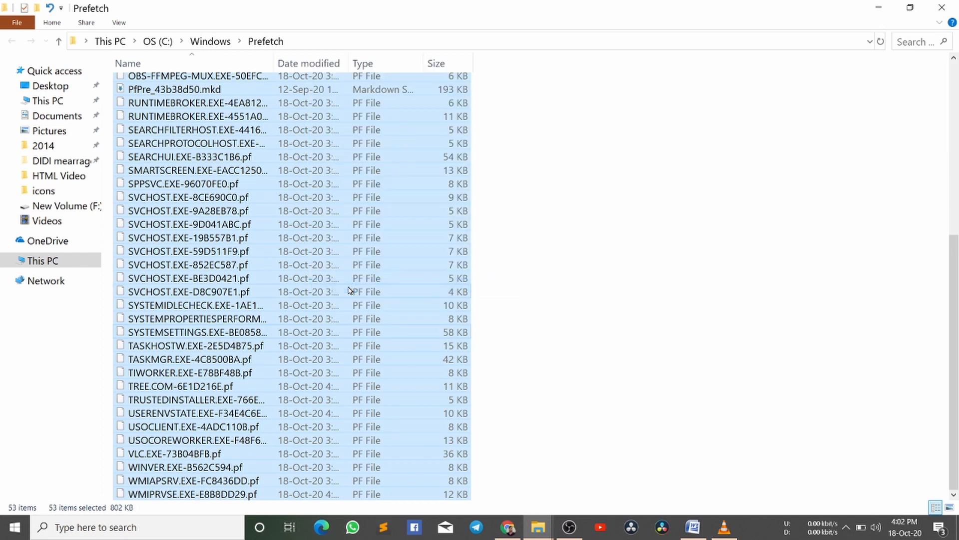
key(Delete)
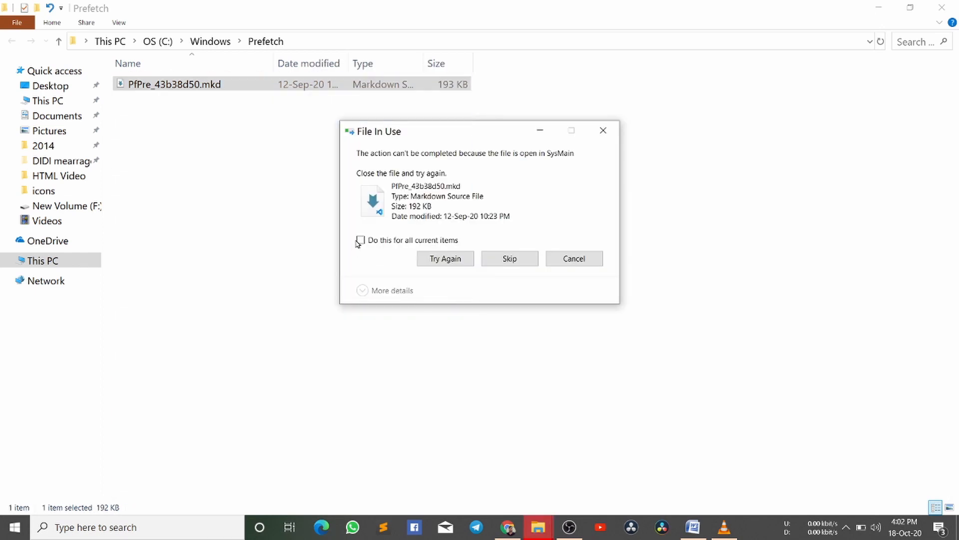
click(361, 241)
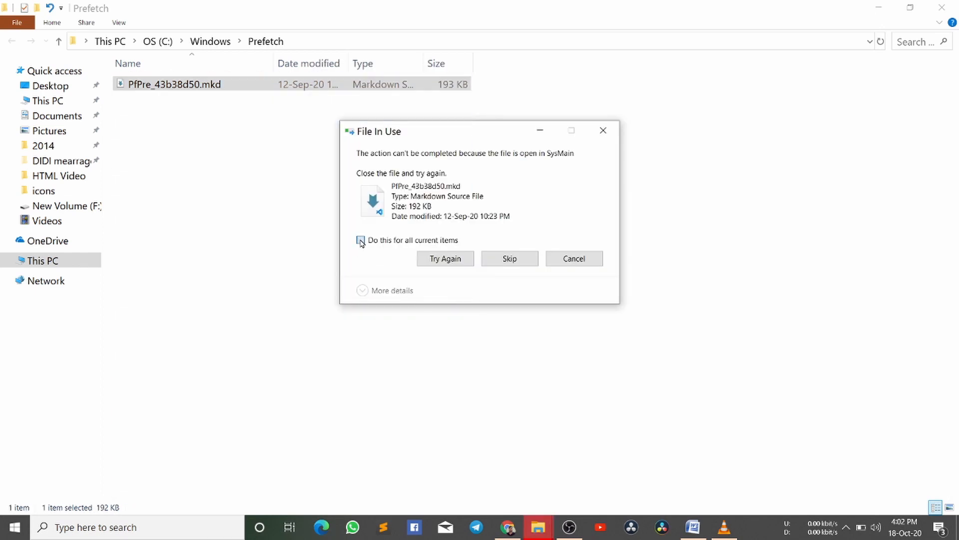
click(501, 259)
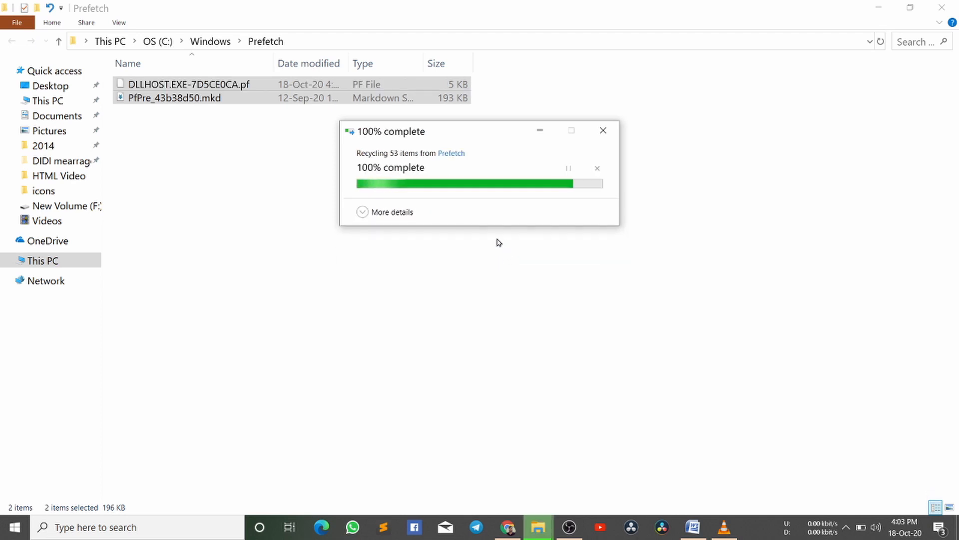
click(942, 7)
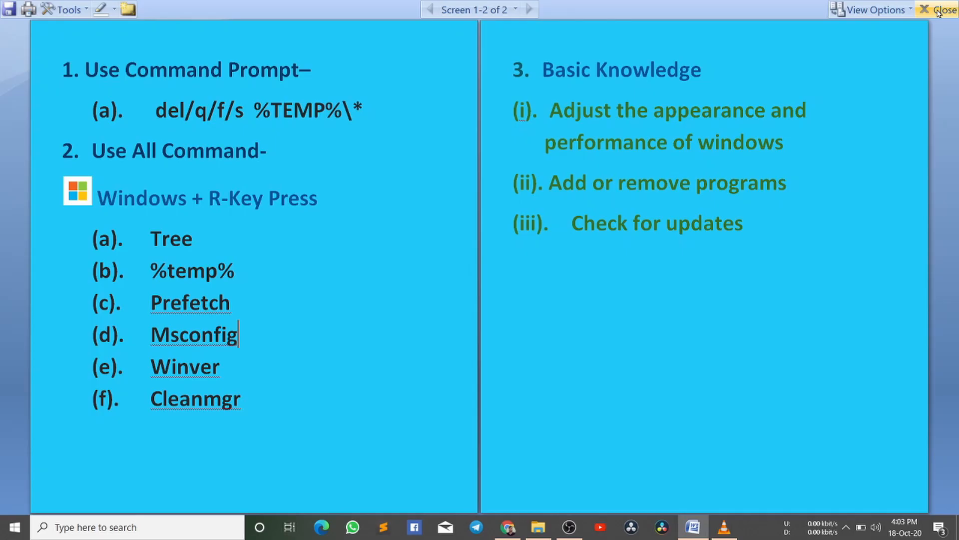
key(super+r)
click(104, 447)
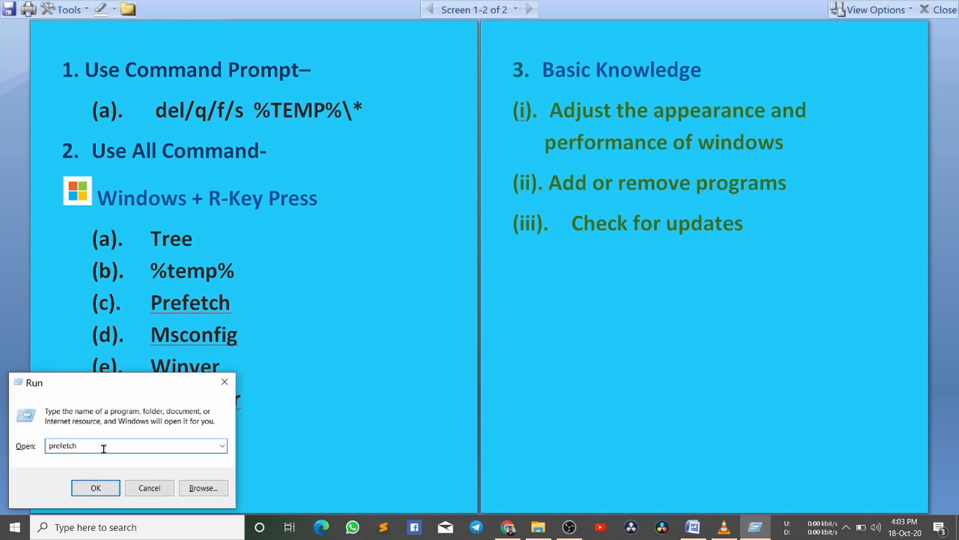
key(BackSpace)
key(BackSpace)
key(BackSpace)
key(BackSpace)
key(BackSpace)
key(BackSpace)
key(BackSpace)
key(BackSpace)
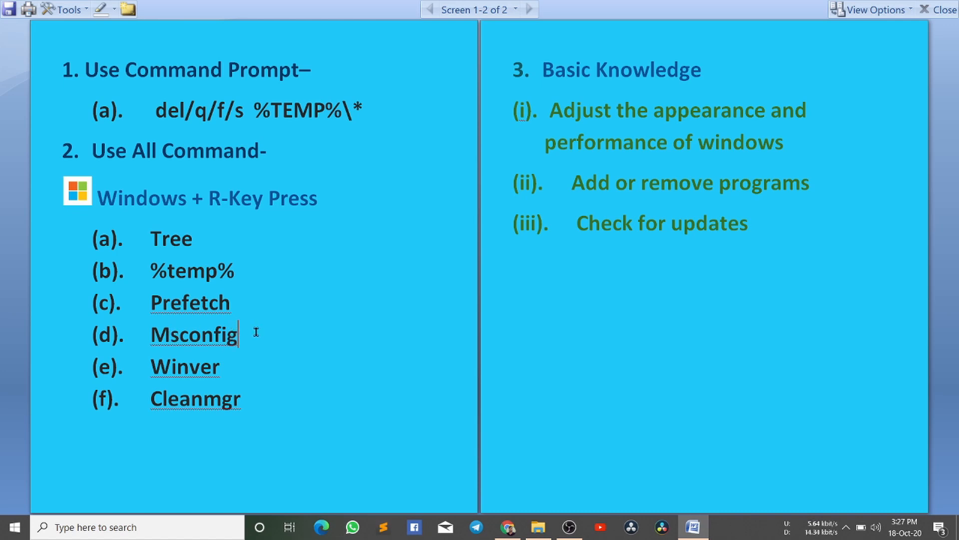
Open System Configuration by running the command msconfig
key(super+r)
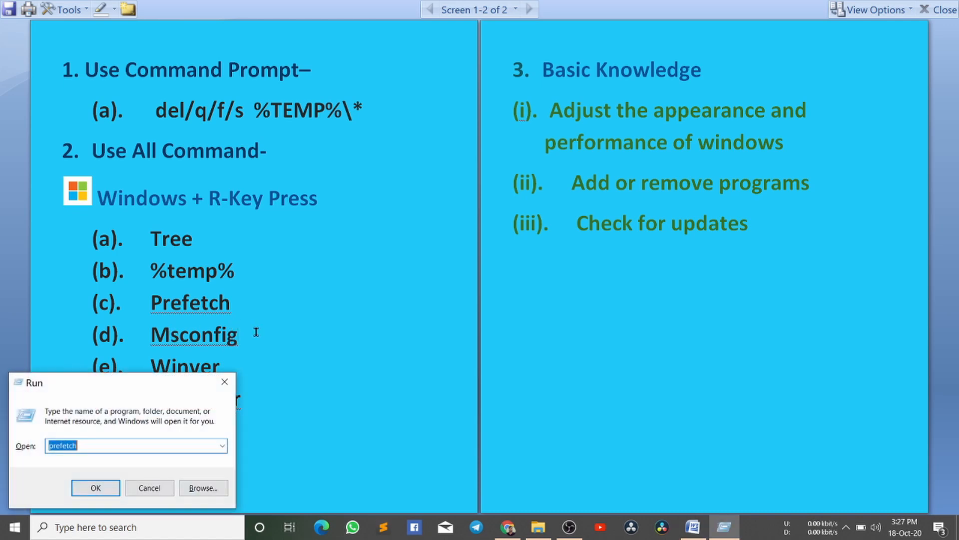
click(107, 442)
key(BackSpace)
key(BackSpace)
key(BackSpace)
key(BackSpace)
key(BackSpace)
key(BackSpace)
key(BackSpace)
key(BackSpace)
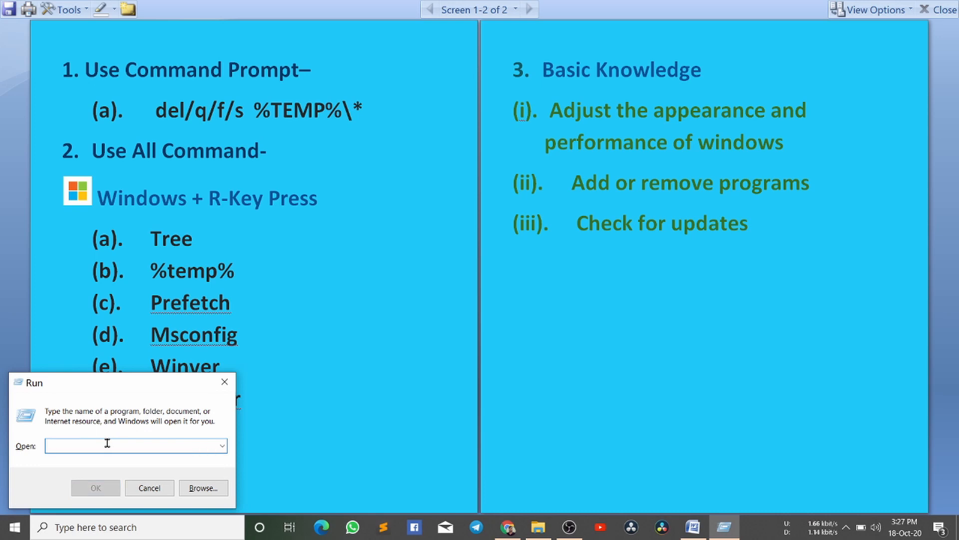
text(mscon)
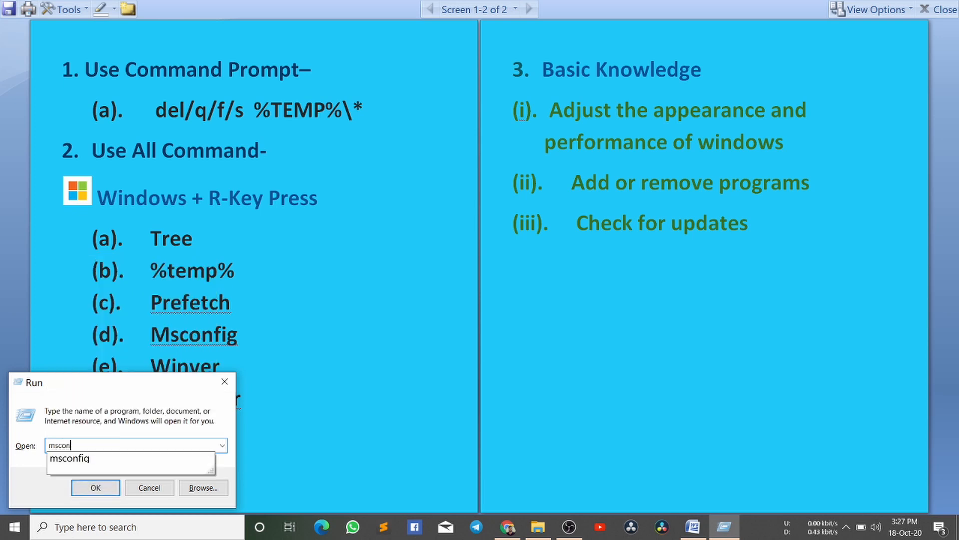
text(fig)
click(106, 442)
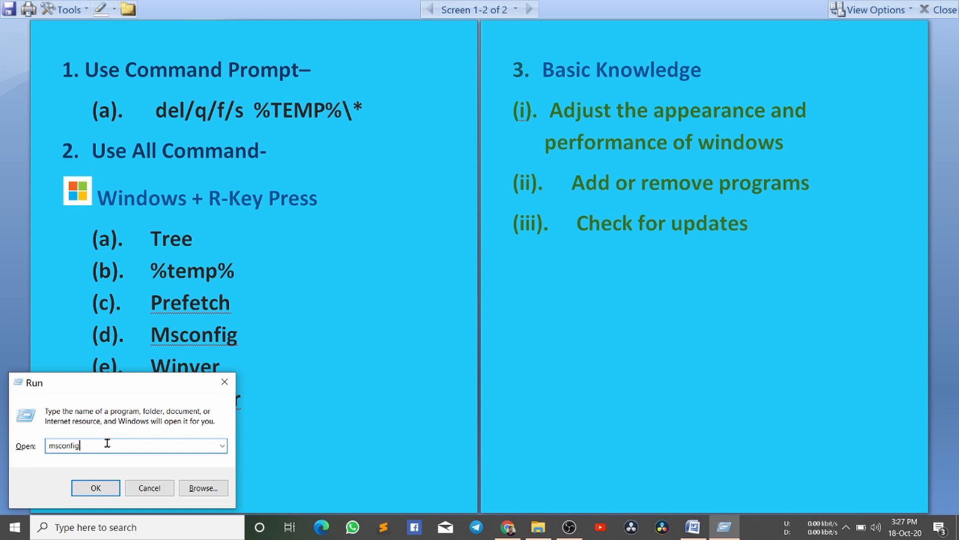
key(Return)
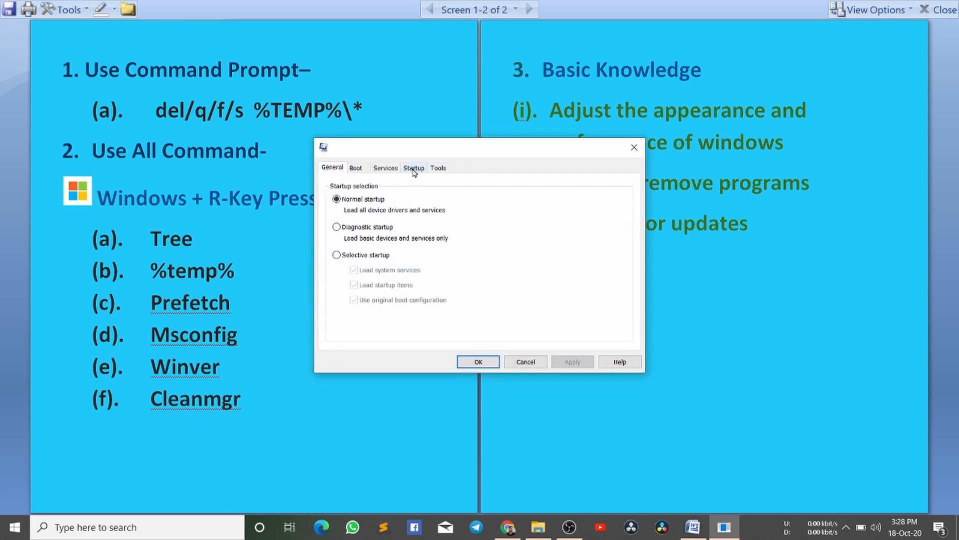
Open Task Manager's startup section from System Configuration and maximize its window
click(415, 170)
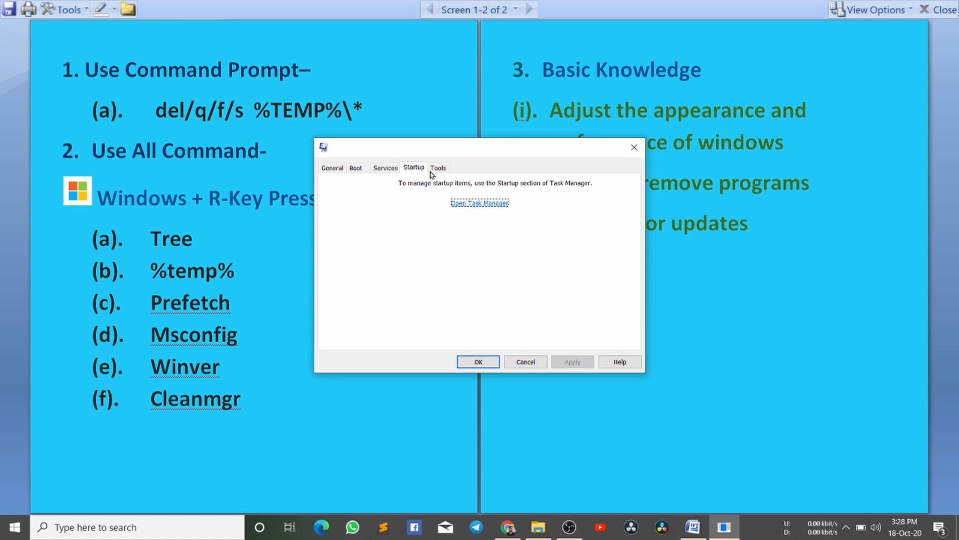
click(471, 205)
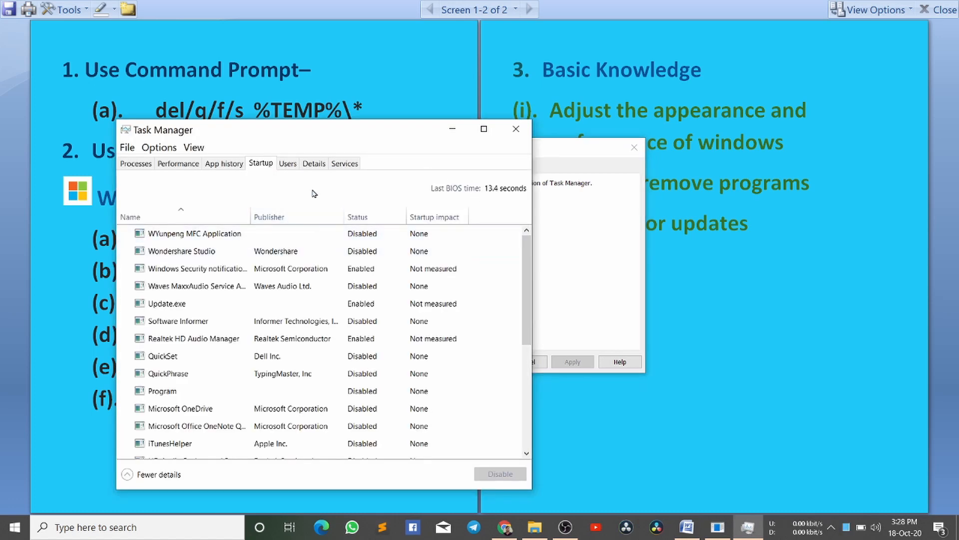
click(484, 129)
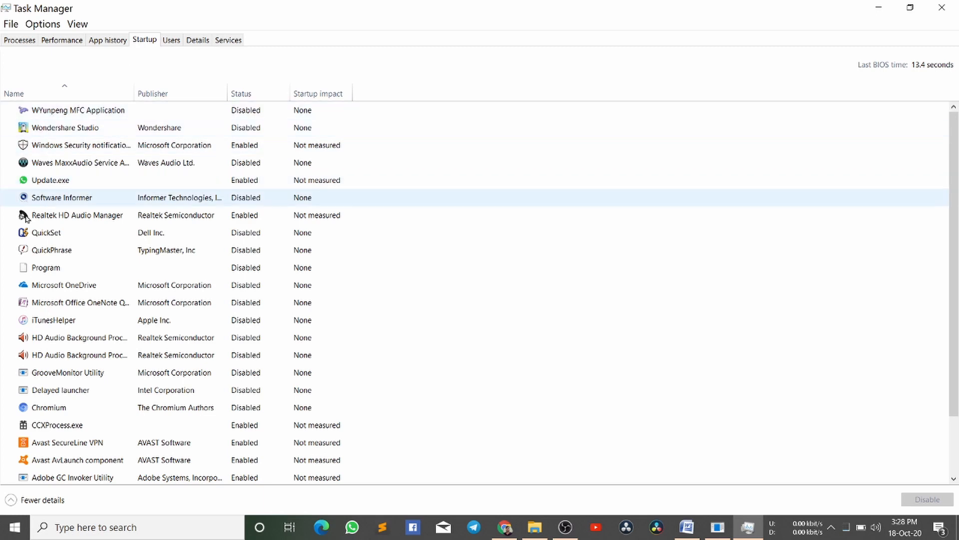
Examine the startup apps' statuses, including the Update.exe, Program and Microsoft OneDrive entries, and the actions offered for Update.exe
scroll(95, 227, down, 2)
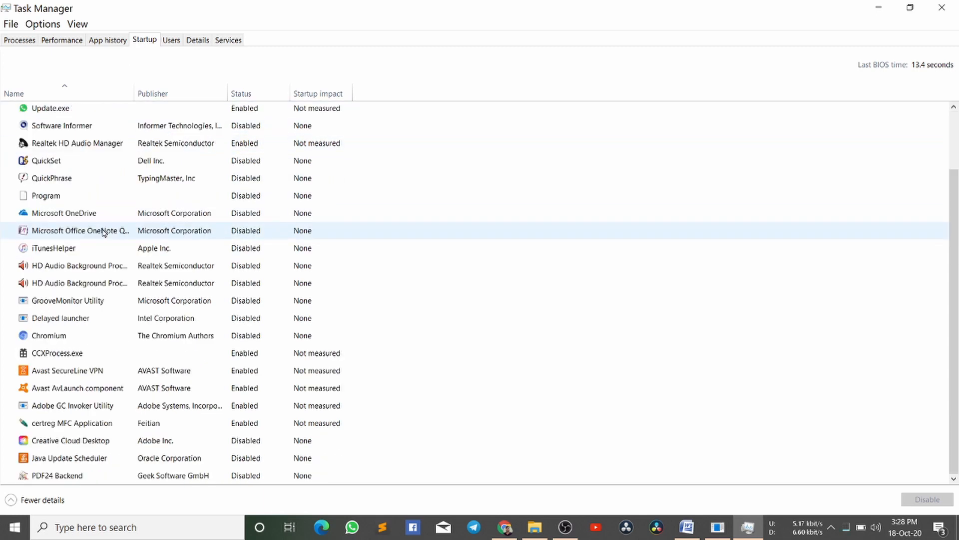
scroll(112, 285, up, 2)
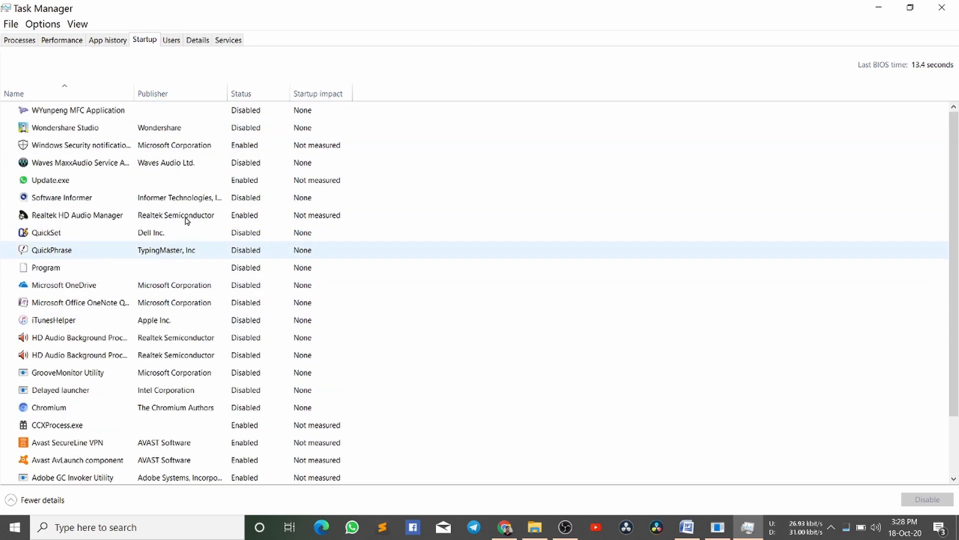
click(242, 183)
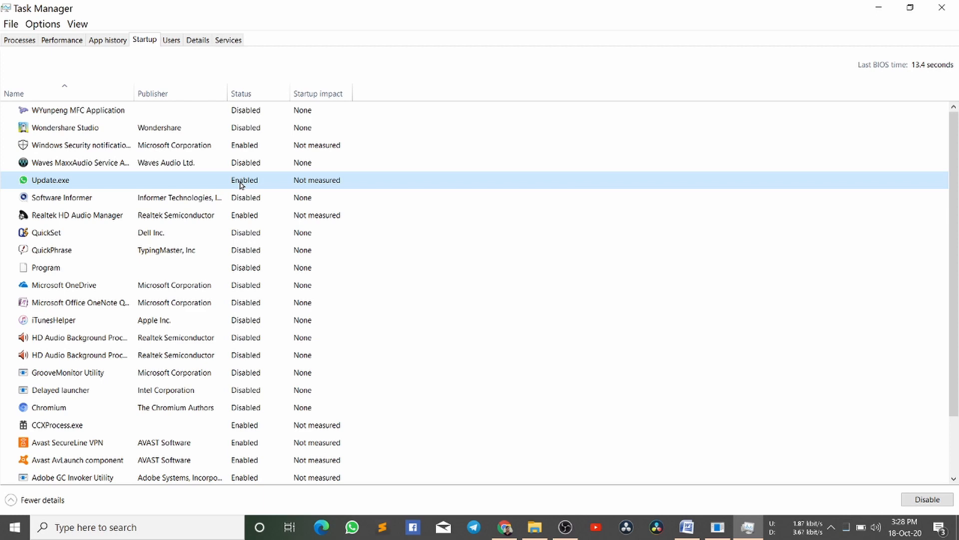
right_click(240, 184)
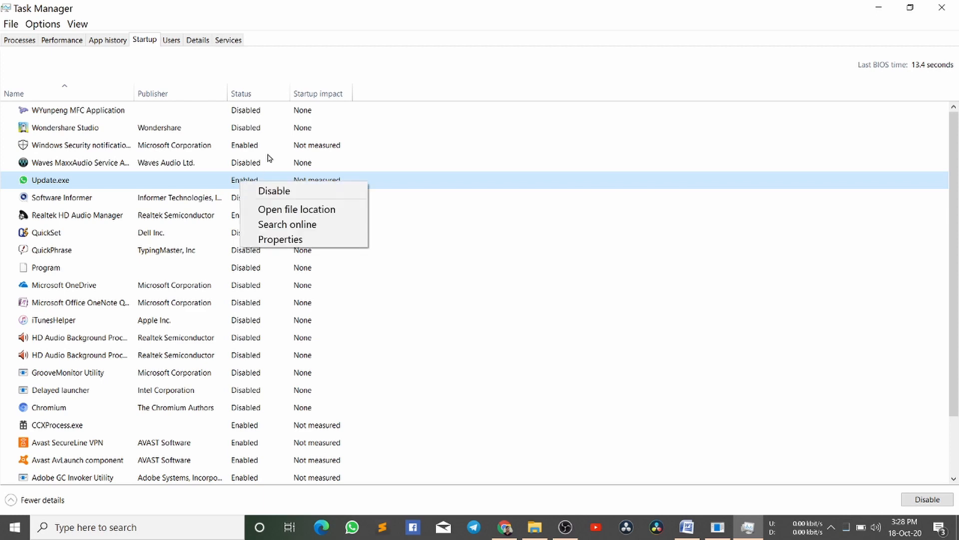
click(224, 176)
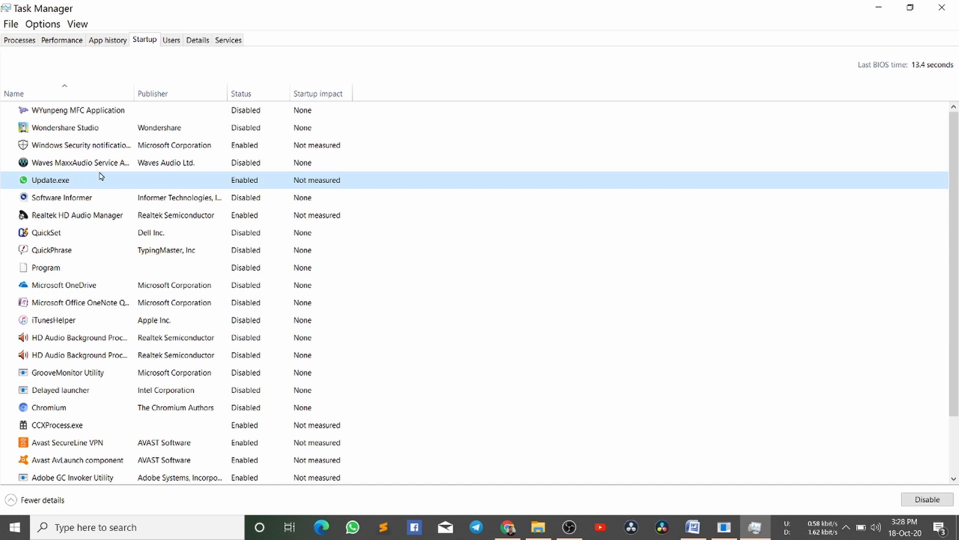
click(258, 269)
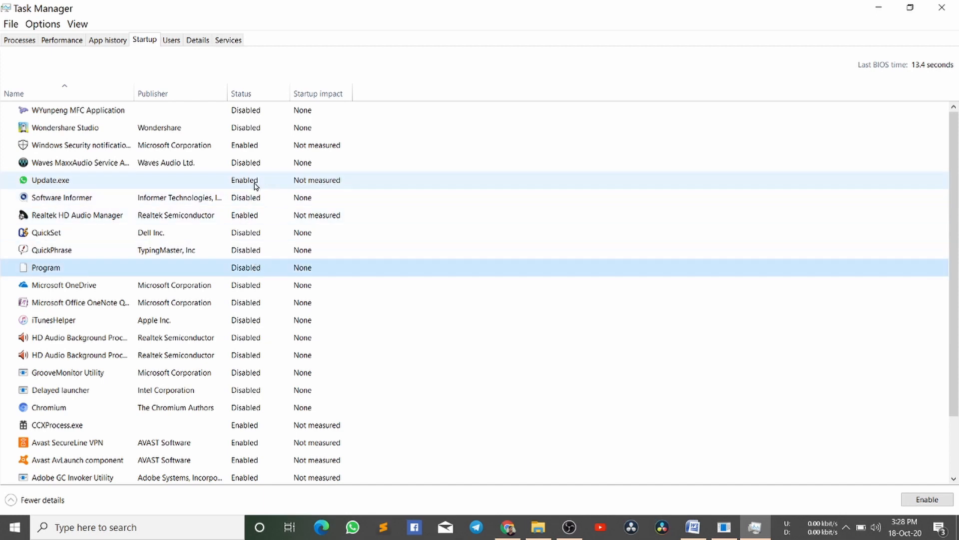
click(241, 289)
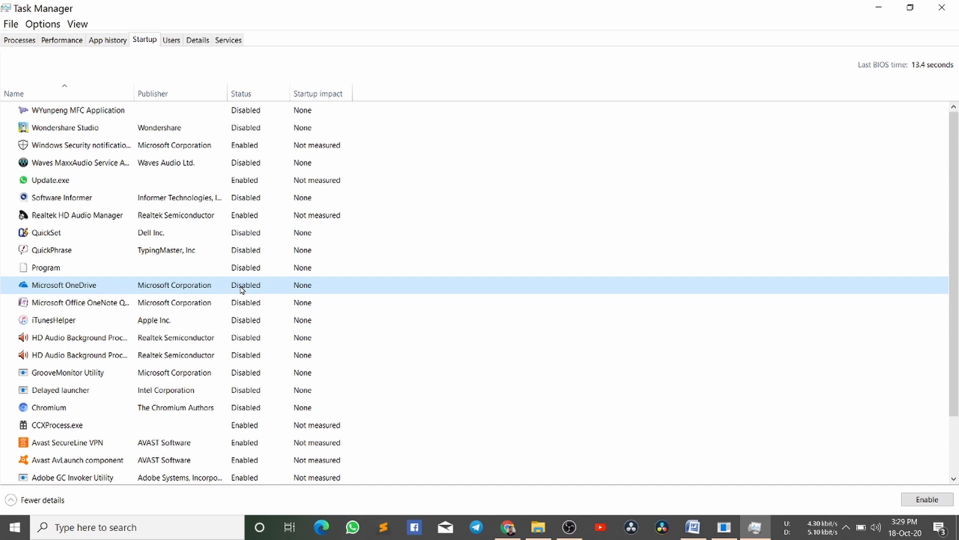
Examine the actions offered for the Microsoft OneDrive and Realtek HD Audio Manager startup apps, and review the remaining entries through the list's end
right_click(241, 290)
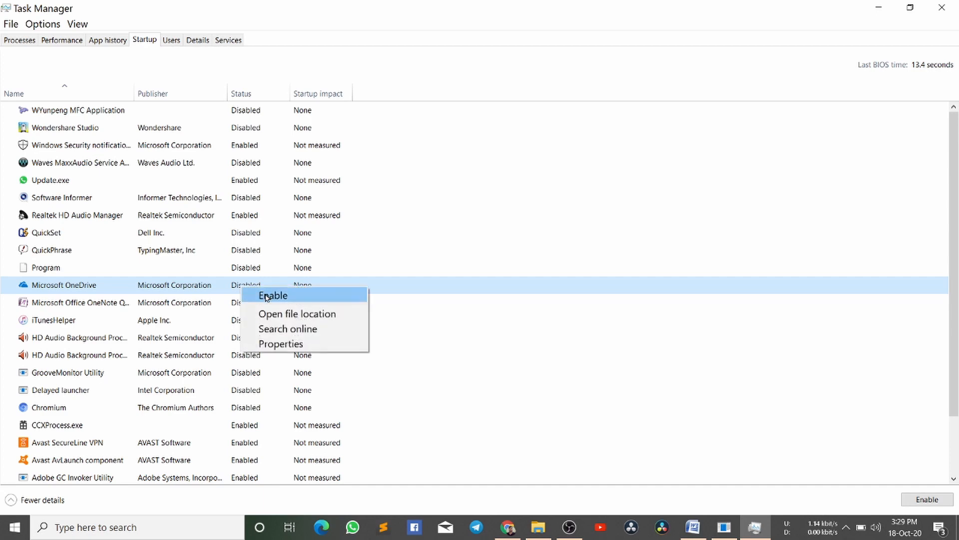
click(224, 326)
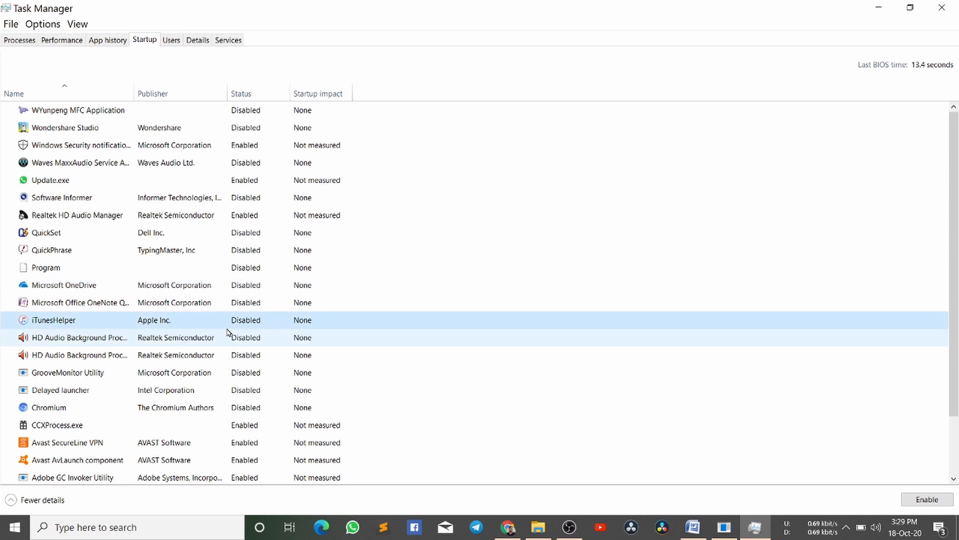
click(243, 218)
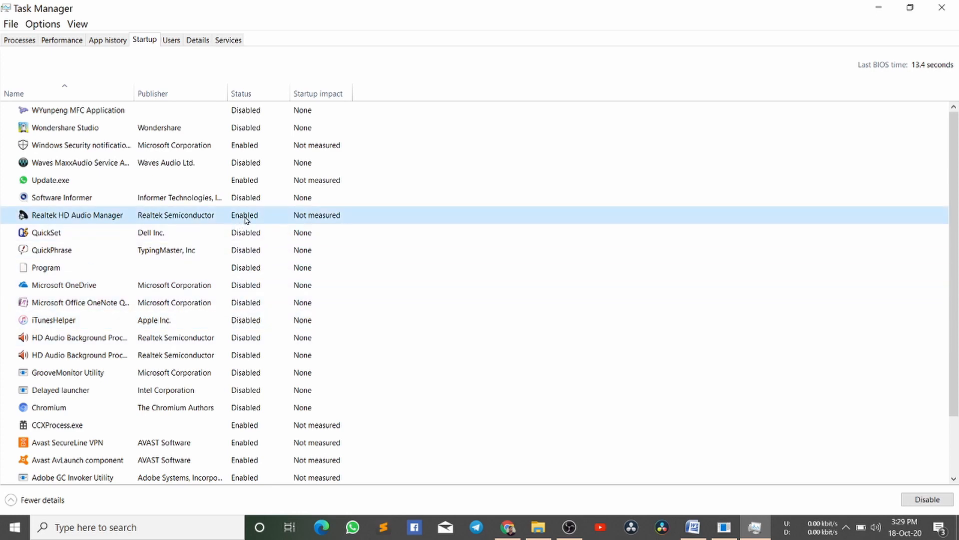
right_click(246, 219)
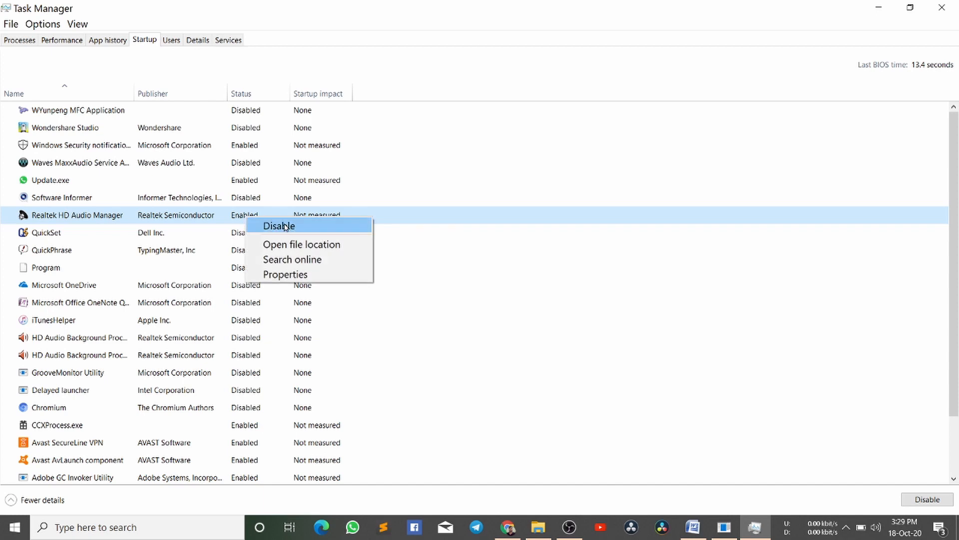
click(502, 192)
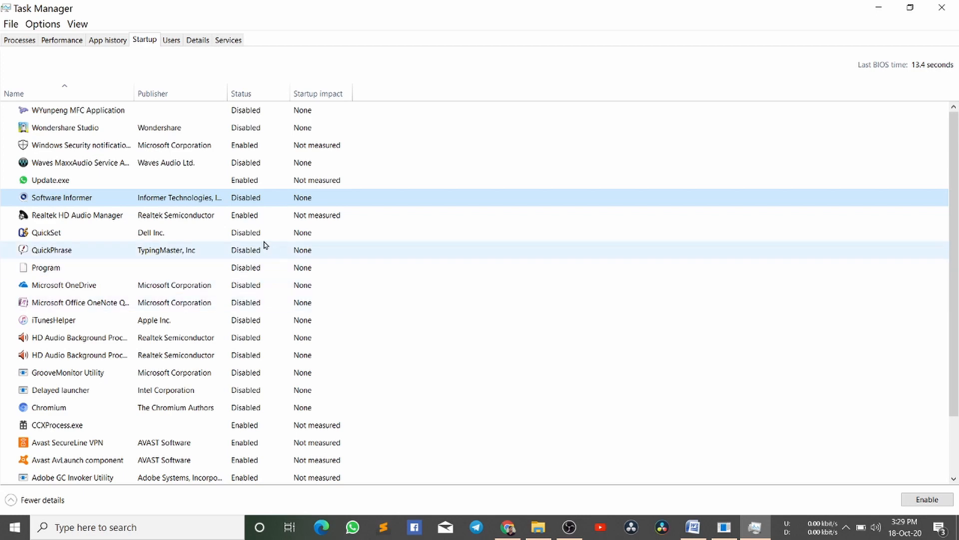
scroll(252, 295, down, 2)
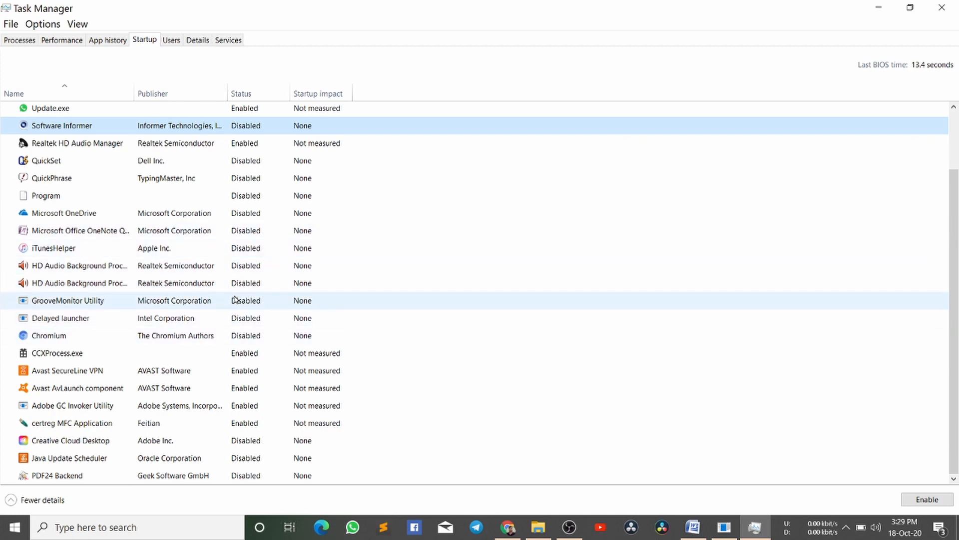
scroll(236, 298, up, 2)
scroll(235, 299, down, 2)
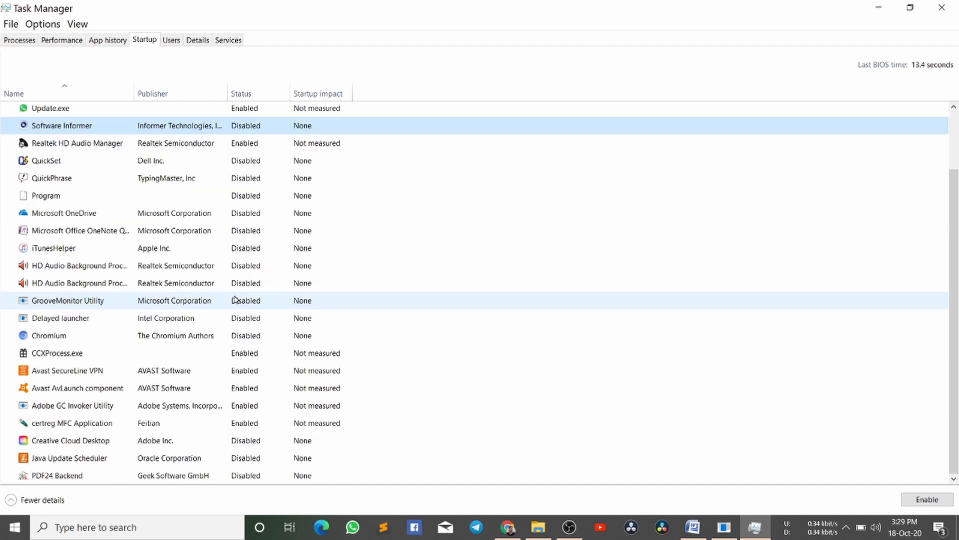
click(246, 389)
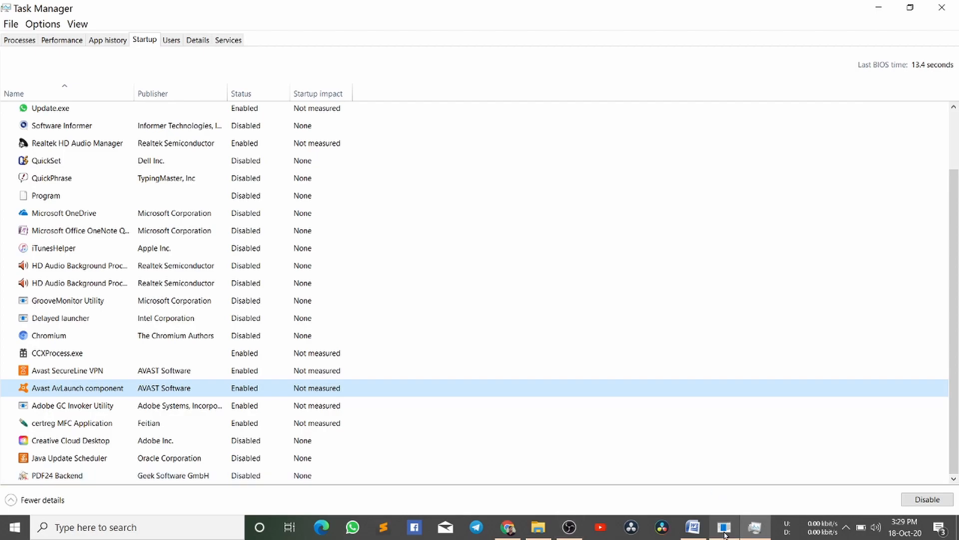
Check the command list in the Word notes, return to Task Manager and close it
click(693, 527)
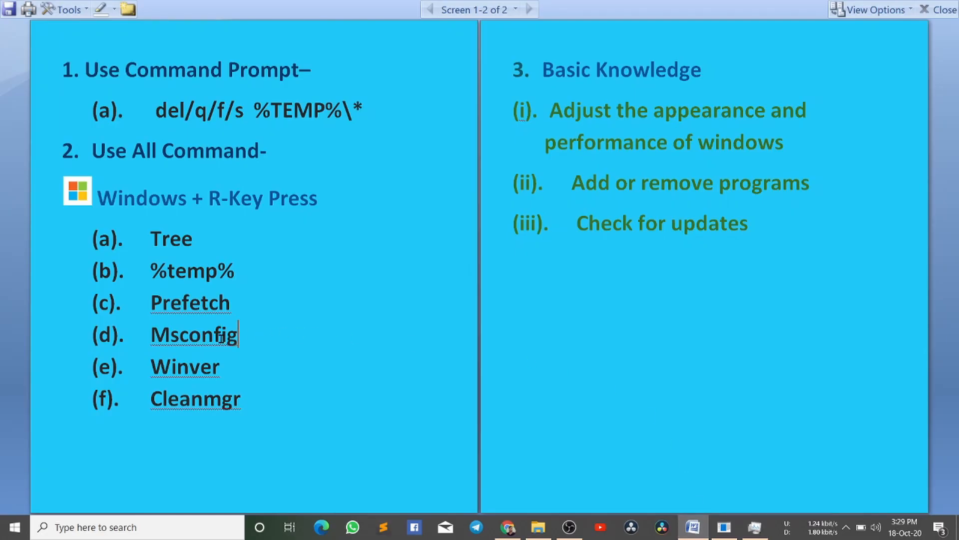
click(756, 528)
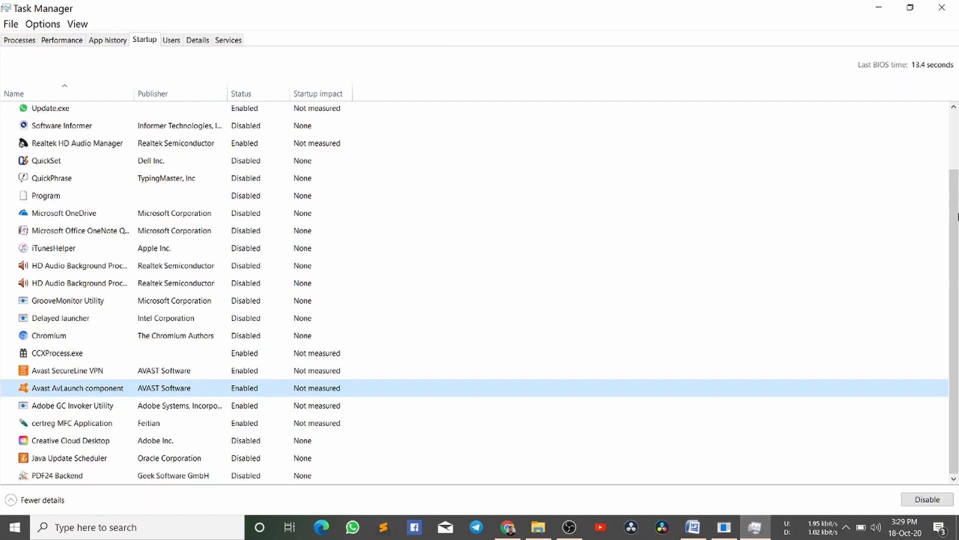
click(947, 6)
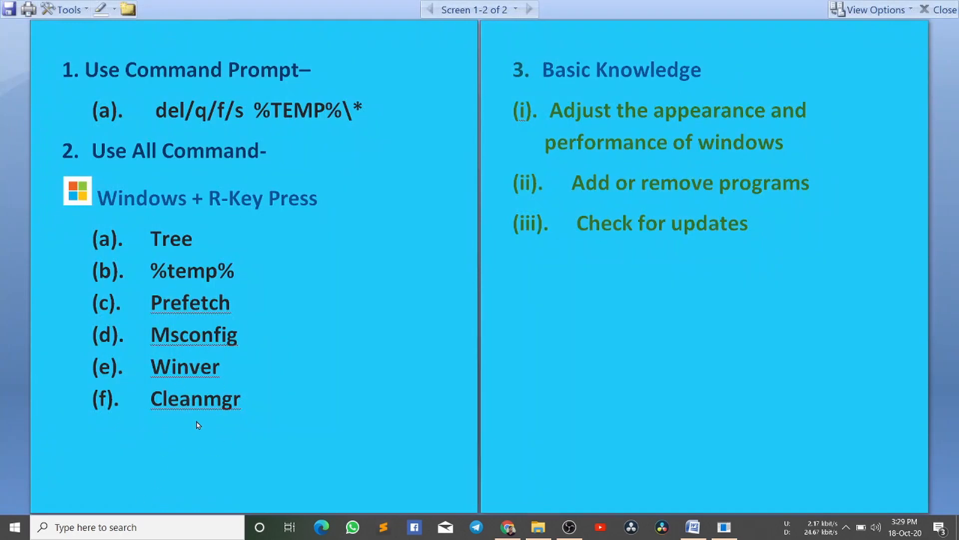
Bring up the Run dialog with the command msconfig entered
key(super+r)
text(msconfig)
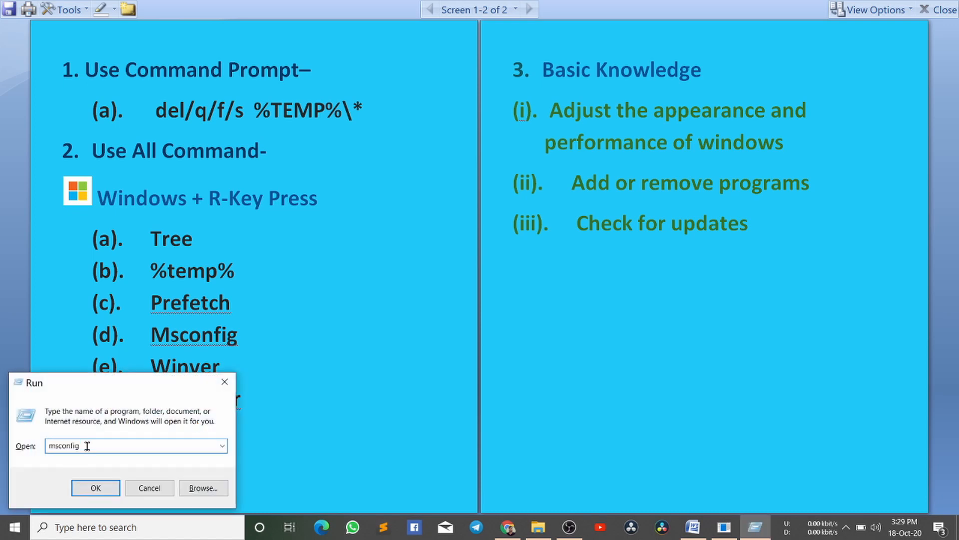